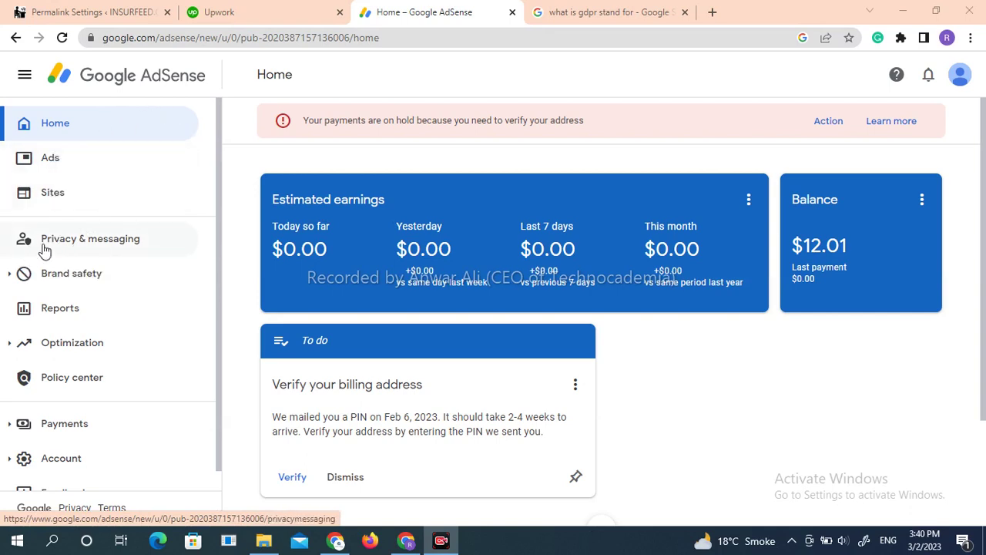
Step: Review the GDPR and CPRA message cards on Privacy & messaging, then go to Ads
click(108, 239)
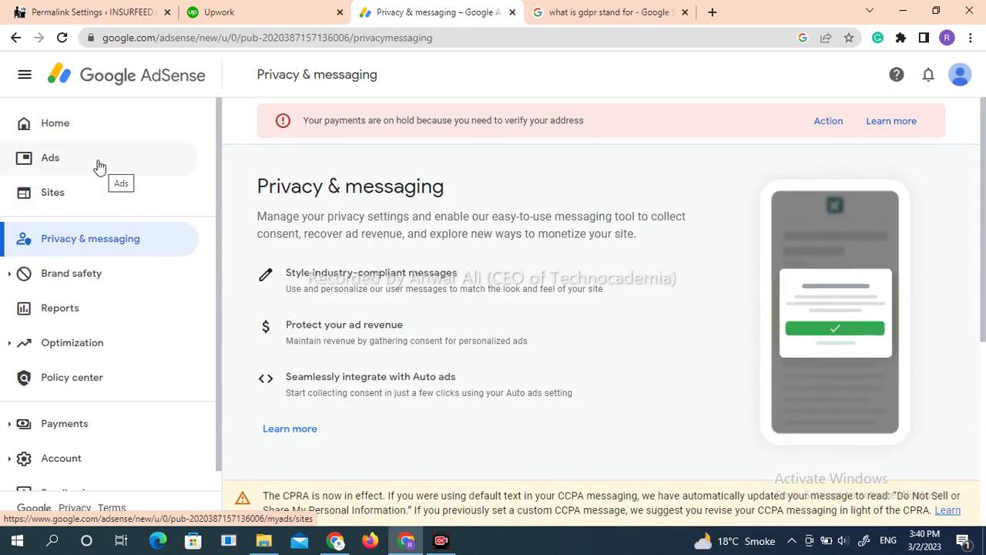
scroll(984, 229, down, 1)
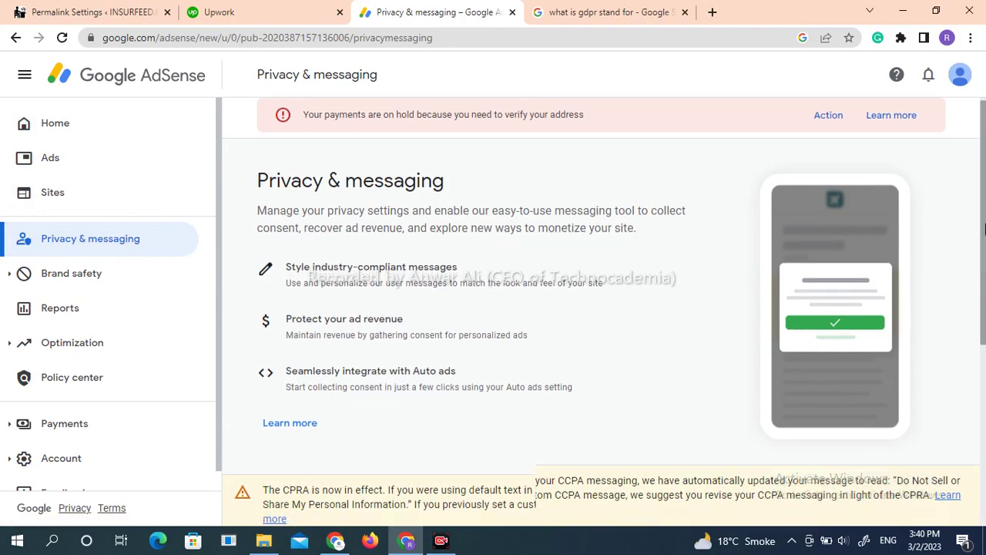
scroll(984, 229, down, 2)
scroll(984, 229, up, 2)
scroll(984, 229, down, 3)
scroll(984, 223, up, 3)
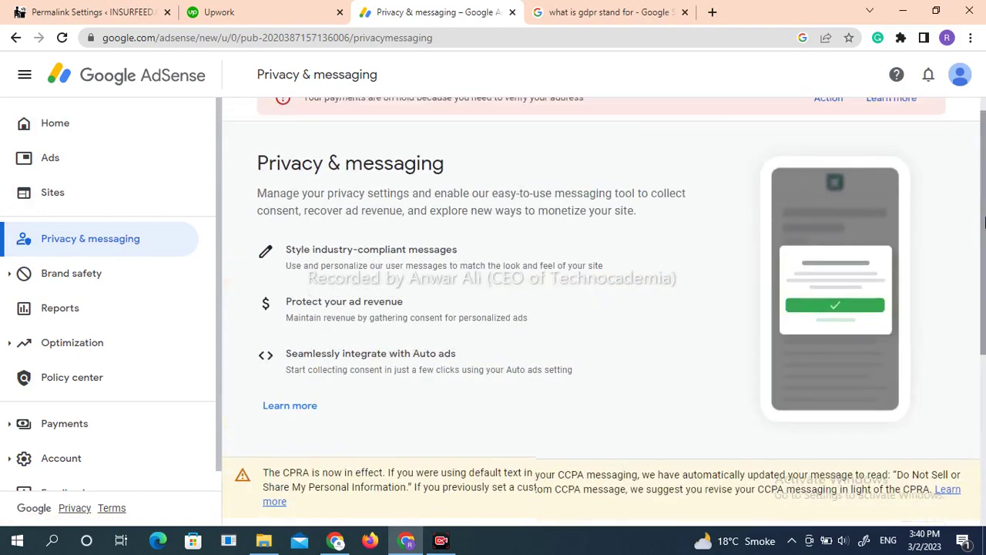
drag(984, 223, 984, 342)
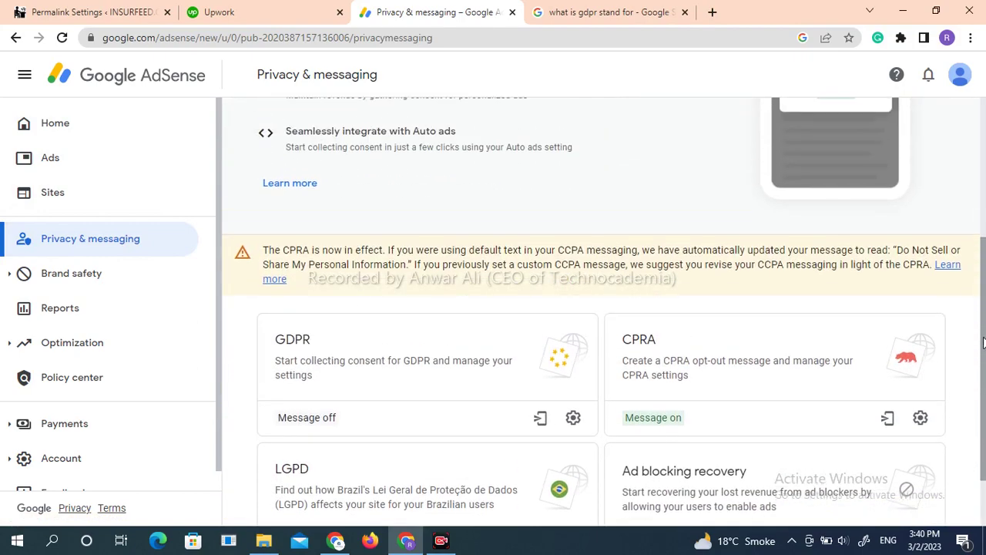
scroll(983, 342, down, 1)
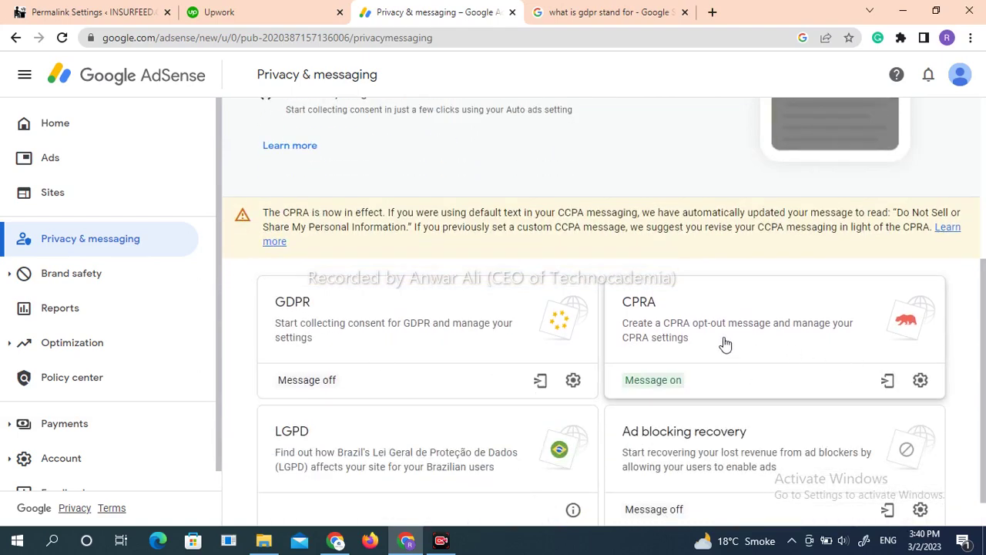
drag(983, 312, 983, 154)
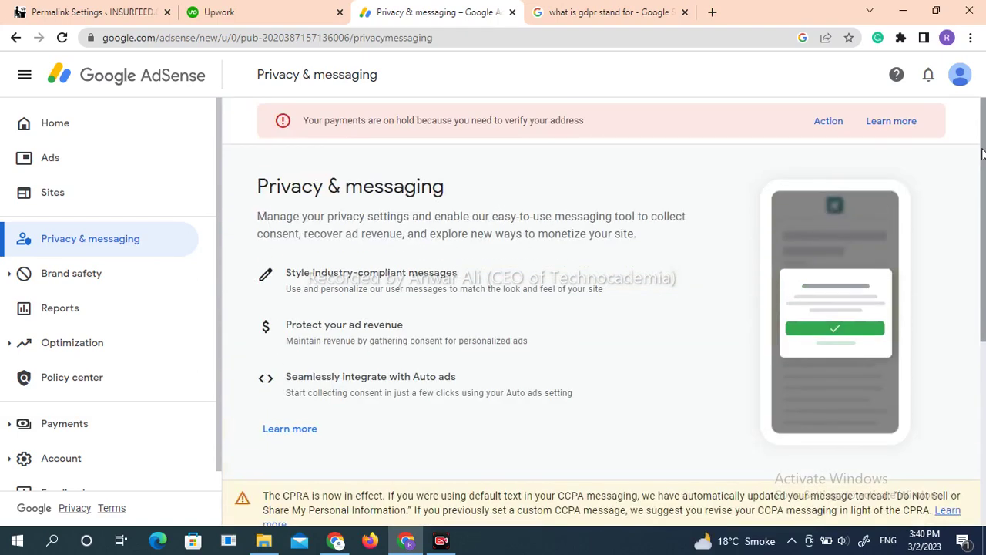
click(68, 175)
Step: Scroll down to the site list showing insurfeed.com with Auto ads off and 0 page exclusions
scroll(968, 197, down, 1)
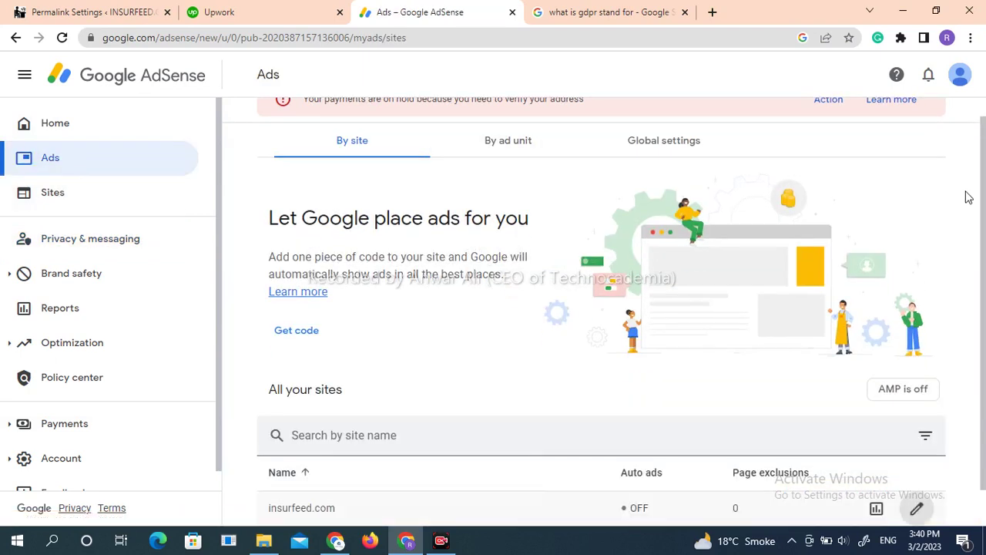
scroll(985, 317, down, 1)
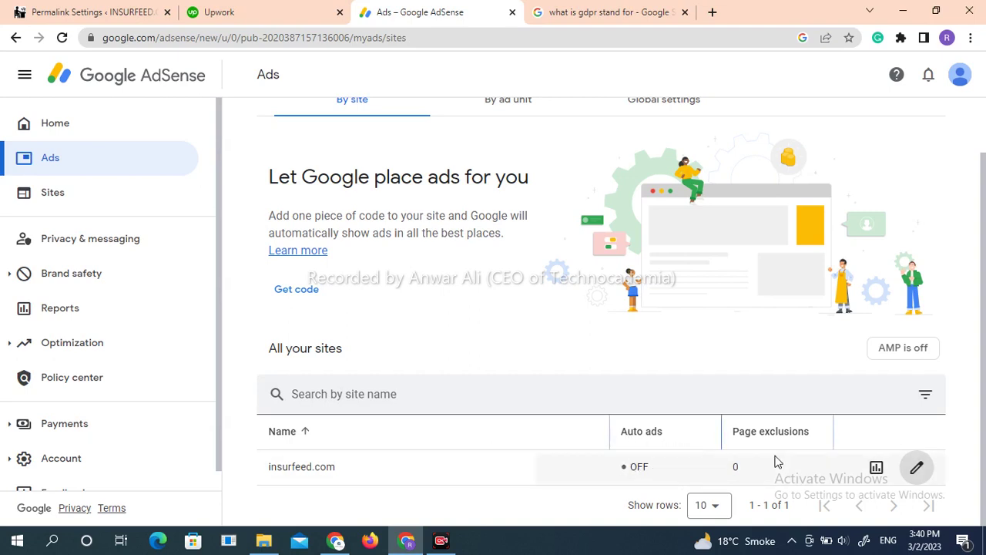
Step: In insurfeed.com's Privacy messages, enable the GDPR consent message offering Consent or manage options
click(917, 471)
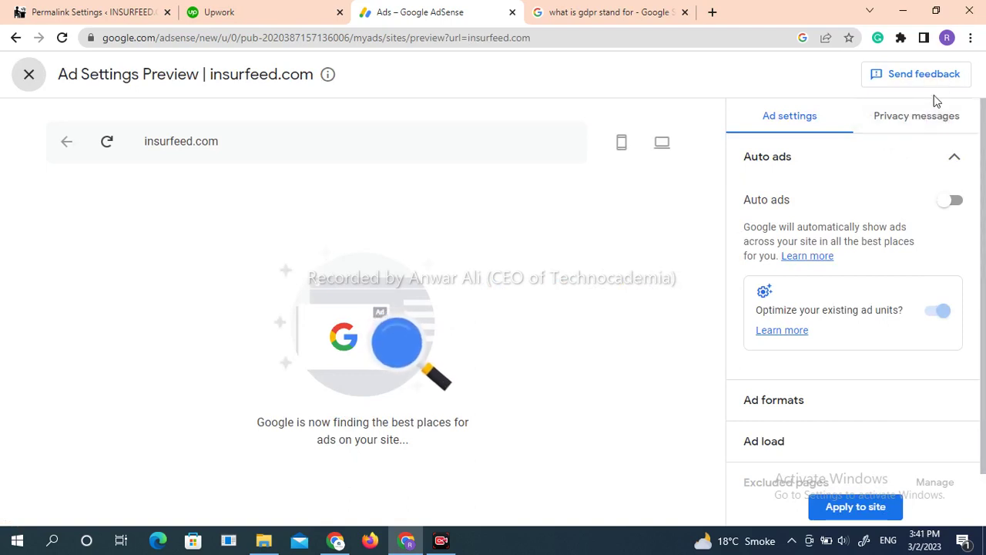
click(903, 123)
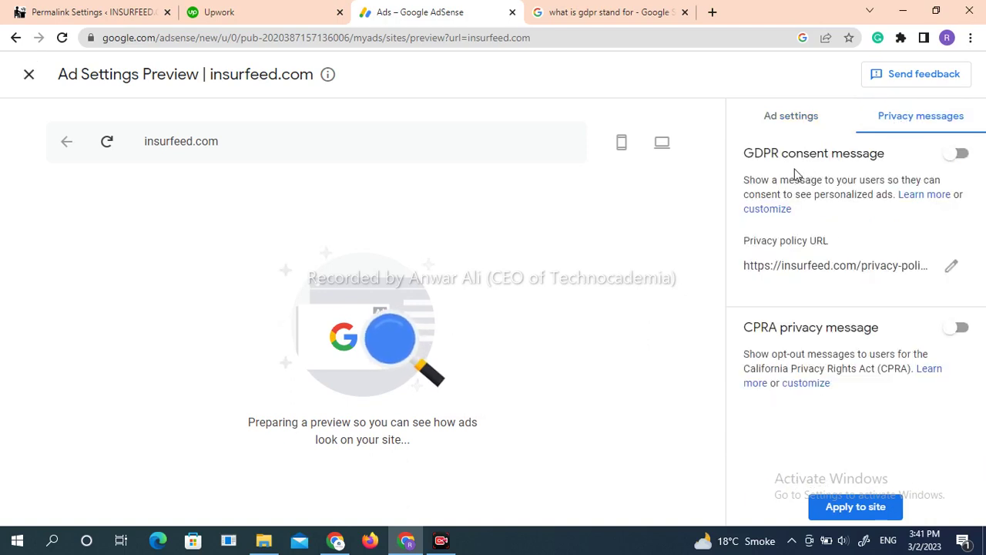
click(960, 155)
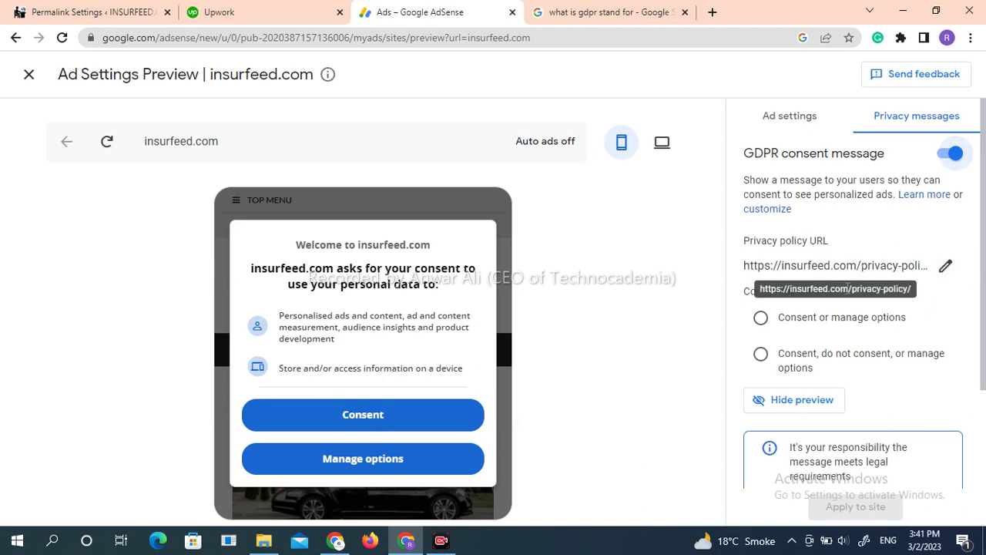
click(760, 318)
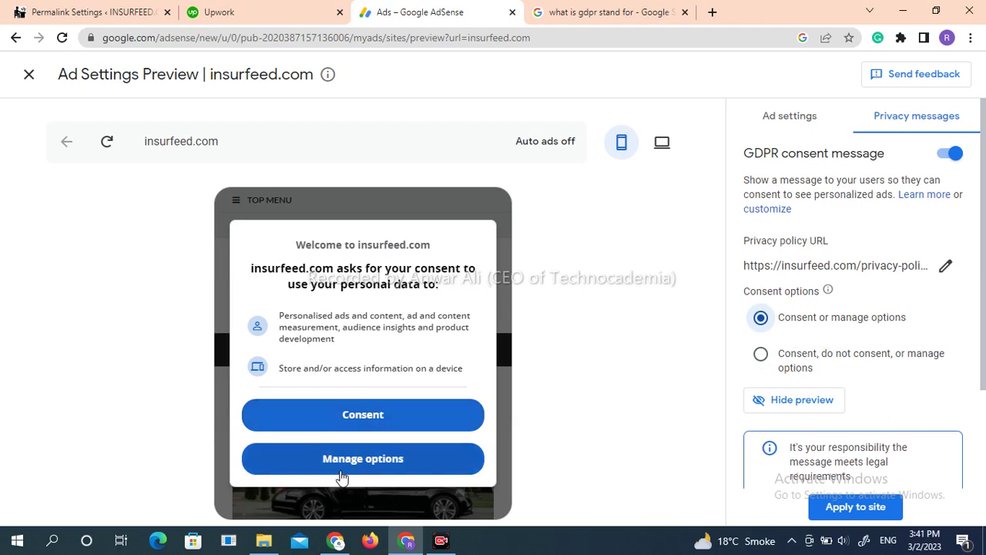
Step: Choose 'Consent, do not consent, or manage options' so the preview adds a Do not consent button
click(763, 356)
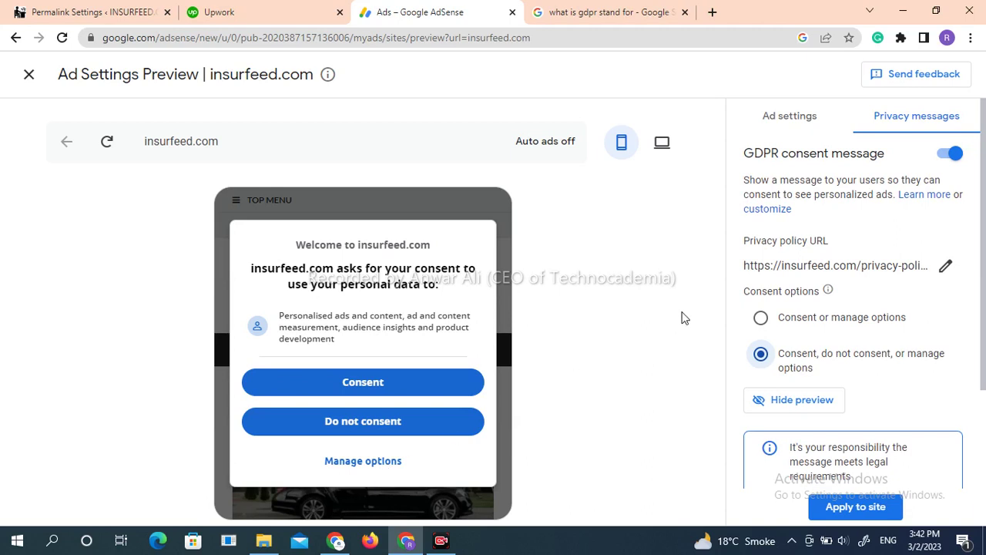
scroll(983, 426, down, 2)
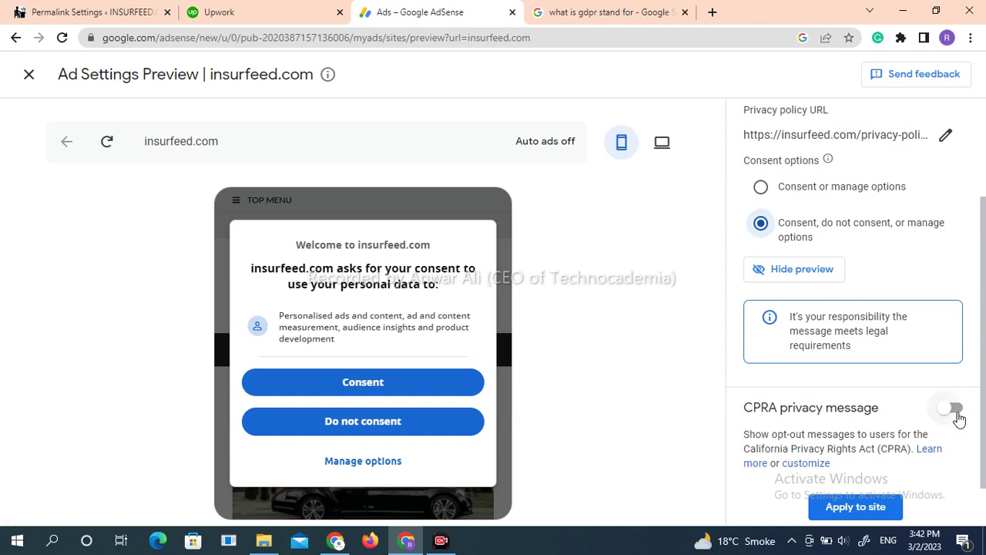
Step: Enable the CPRA message and scroll the preview to find the Do Not Sell or Share link
click(958, 414)
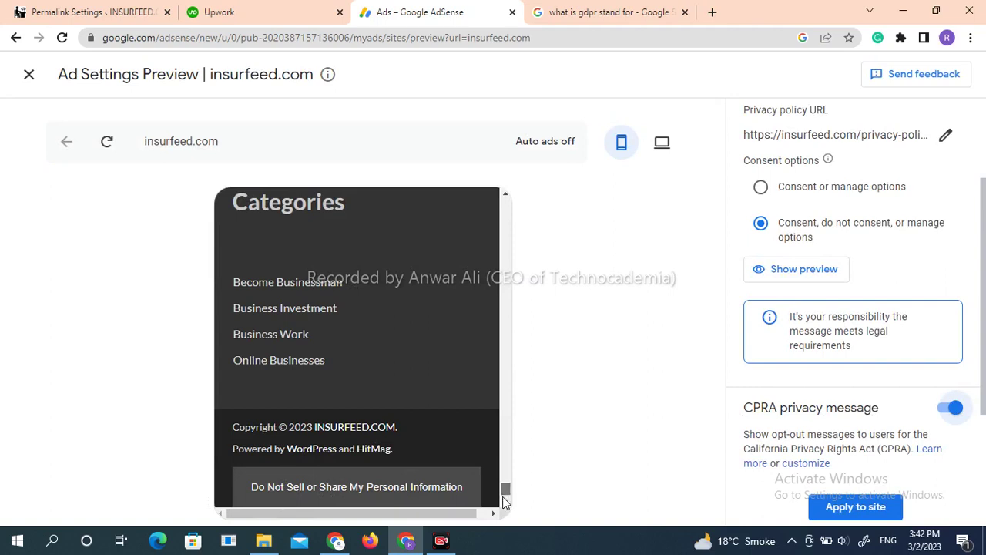
drag(503, 497, 502, 522)
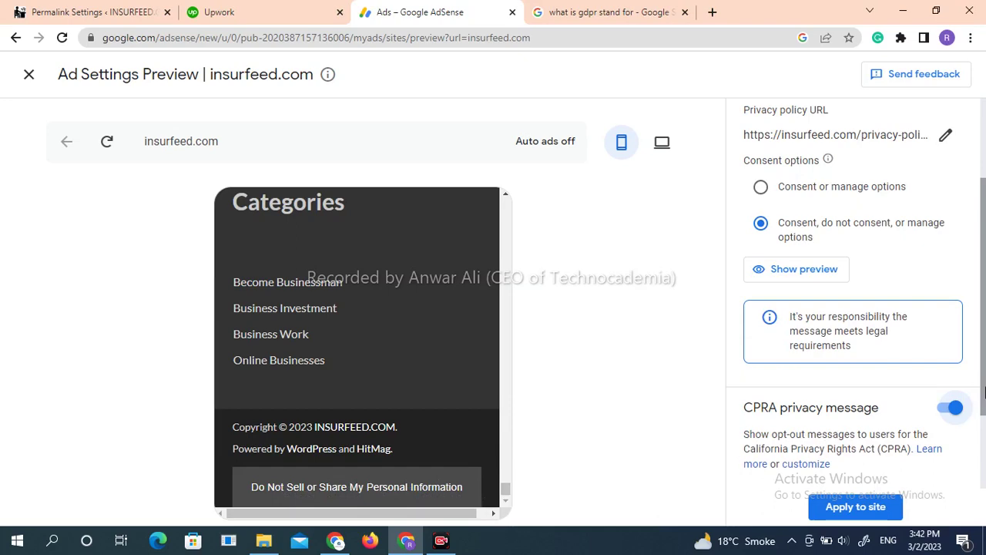
drag(983, 392, 983, 428)
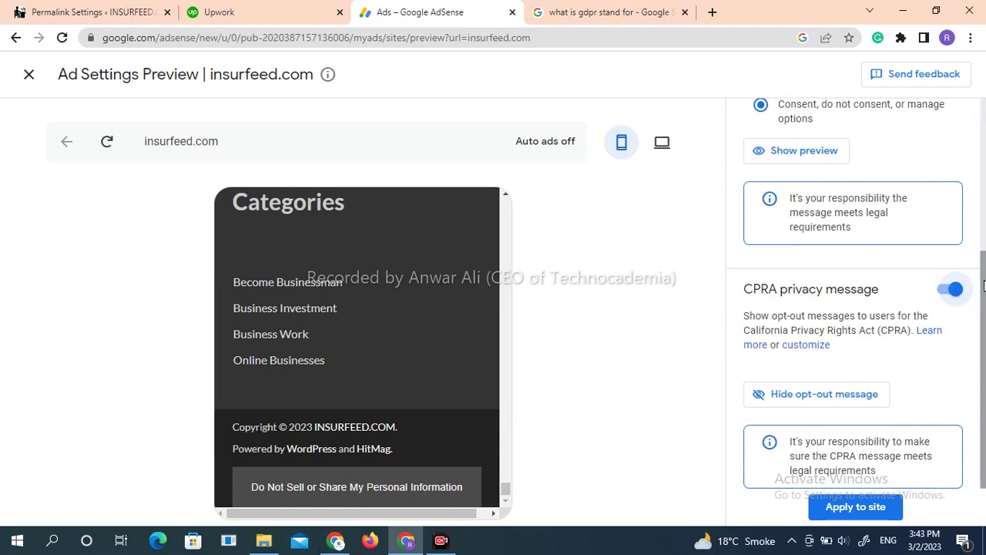
drag(984, 285, 985, 372)
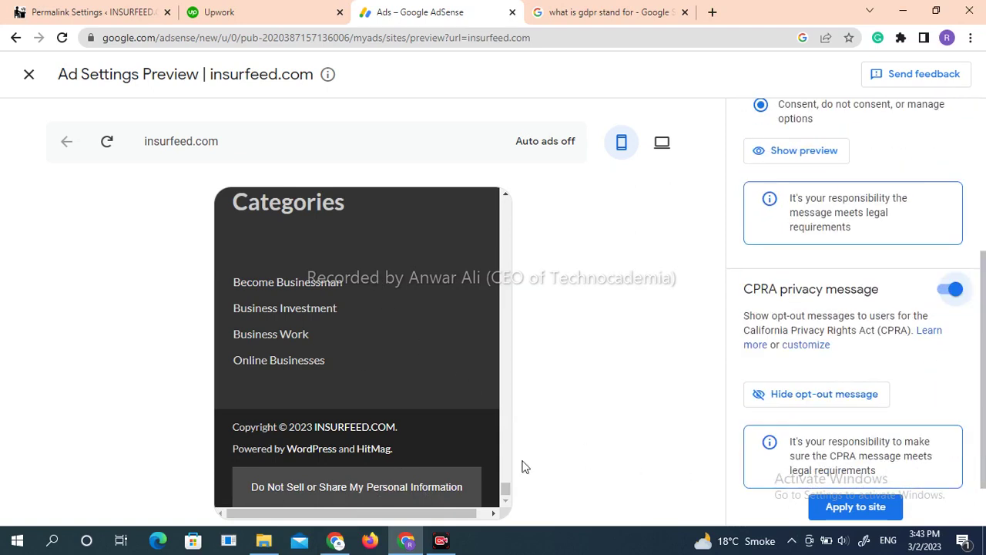
drag(984, 377, 985, 439)
drag(985, 346, 983, 201)
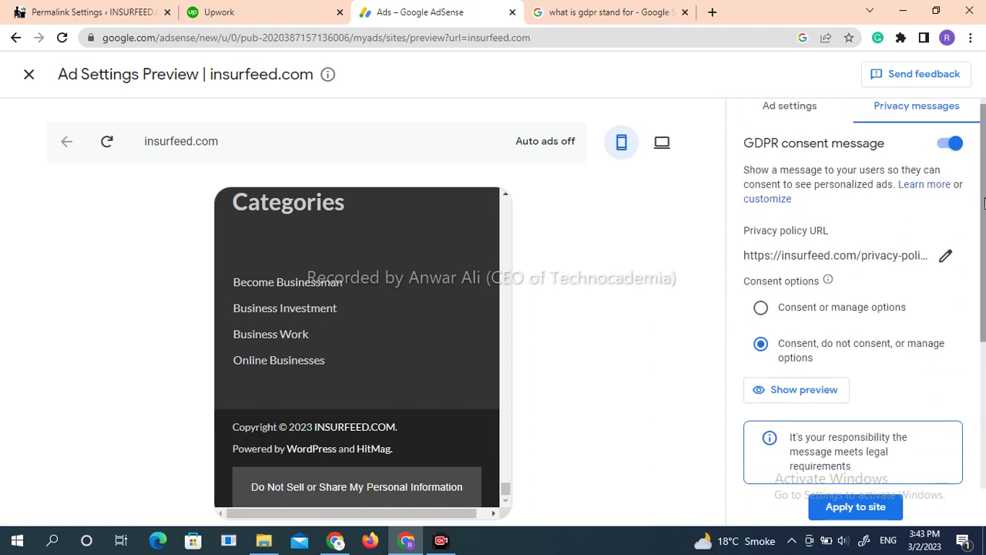
scroll(984, 202, down, 3)
scroll(983, 328, up, 3)
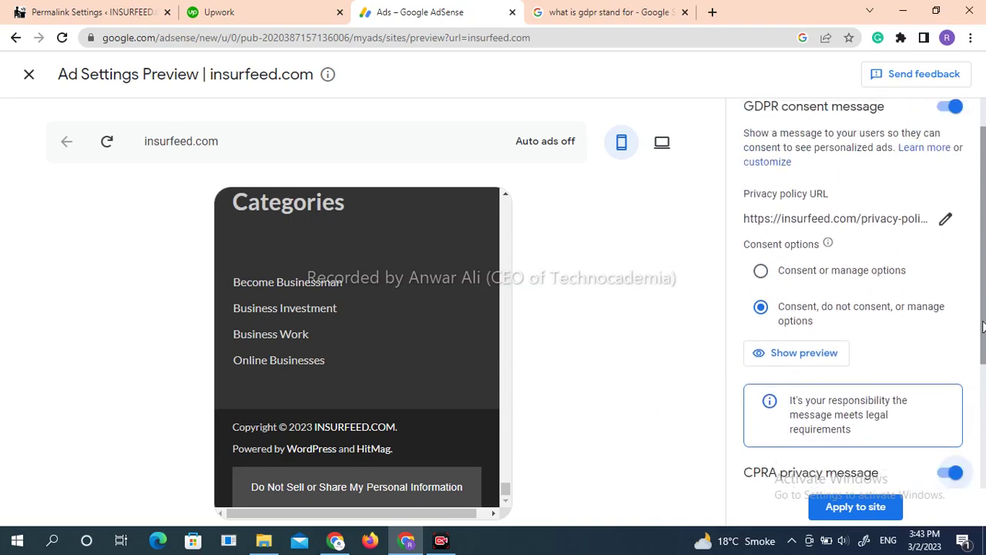
scroll(984, 328, down, 3)
scroll(984, 327, up, 5)
scroll(984, 431, down, 4)
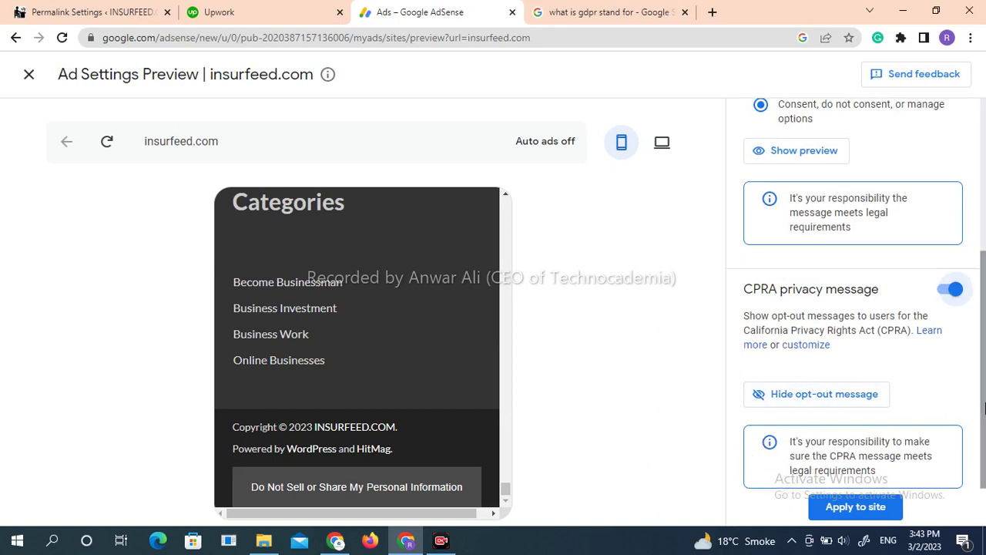
click(793, 394)
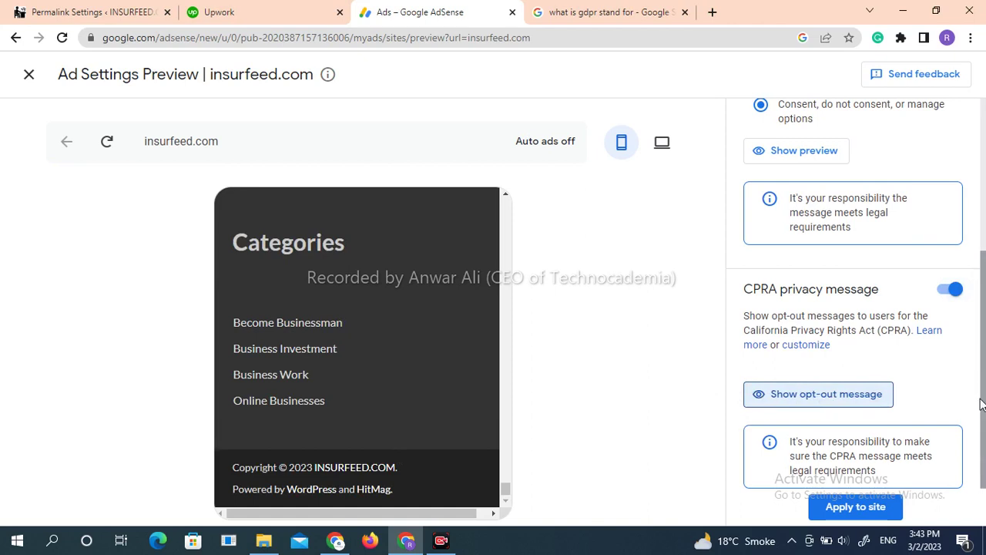
click(823, 397)
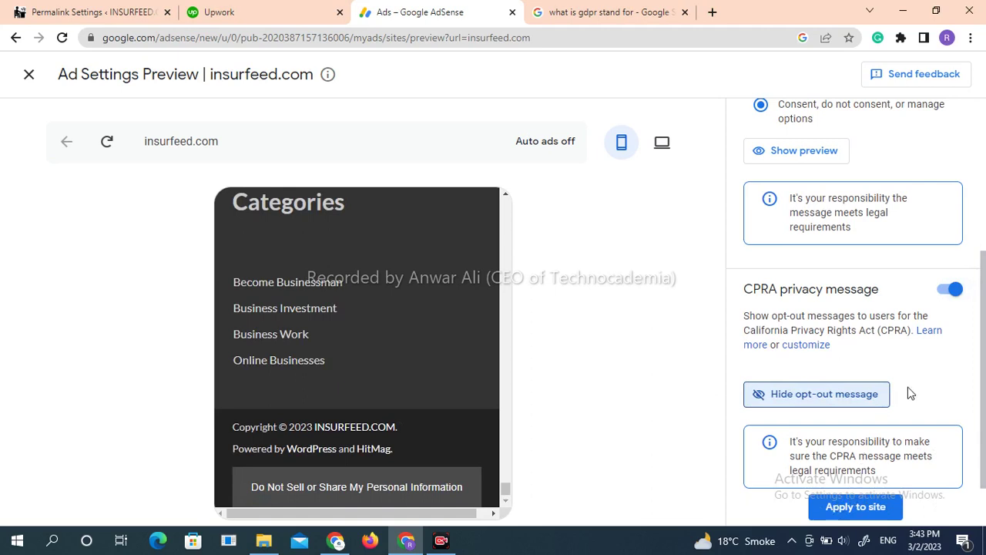
scroll(984, 335, up, 1)
scroll(984, 335, up, 2)
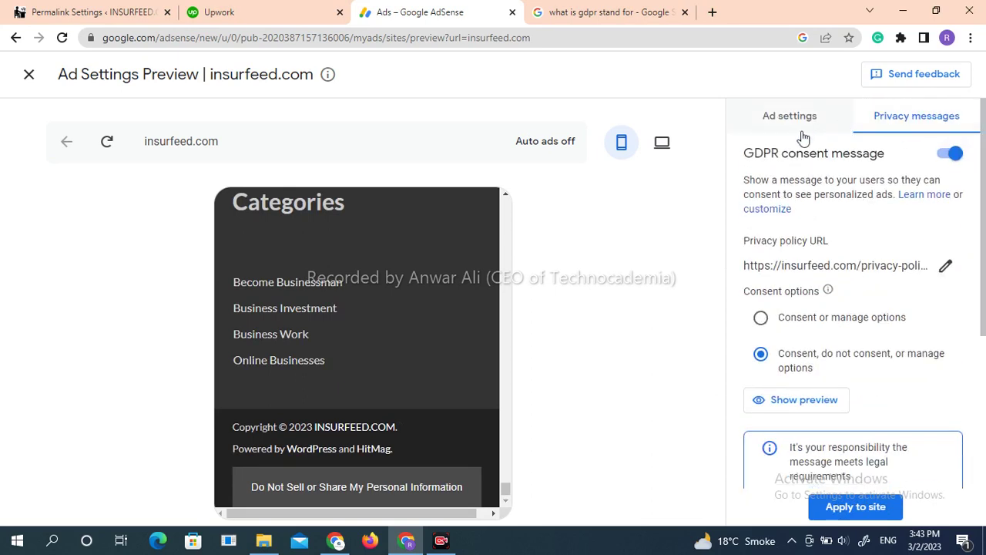